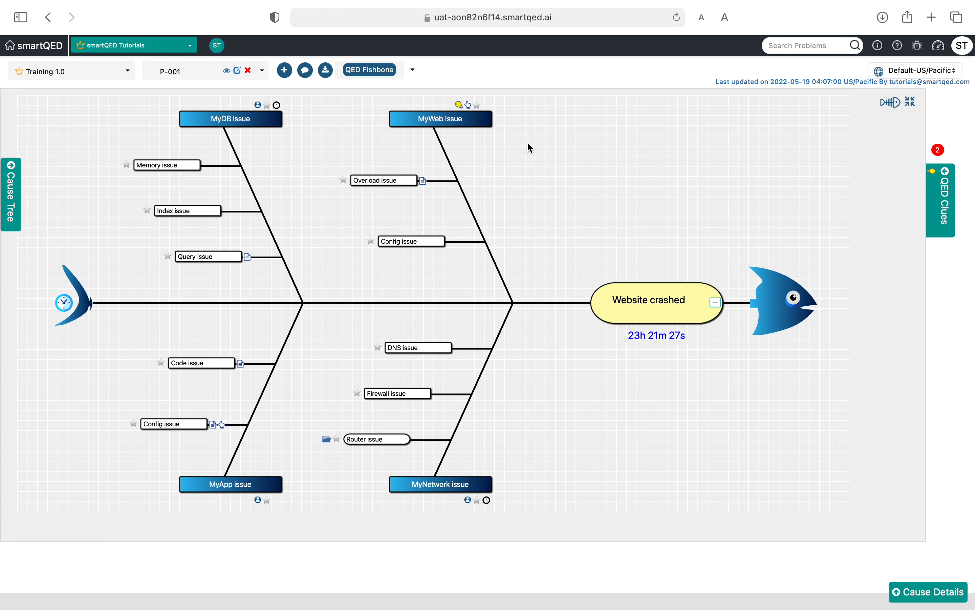
Step: Review the actions taken on the MyWeb issue cause, including the full details of the Reboot / Restart action
mouse_move(480, 121)
left_click(469, 106)
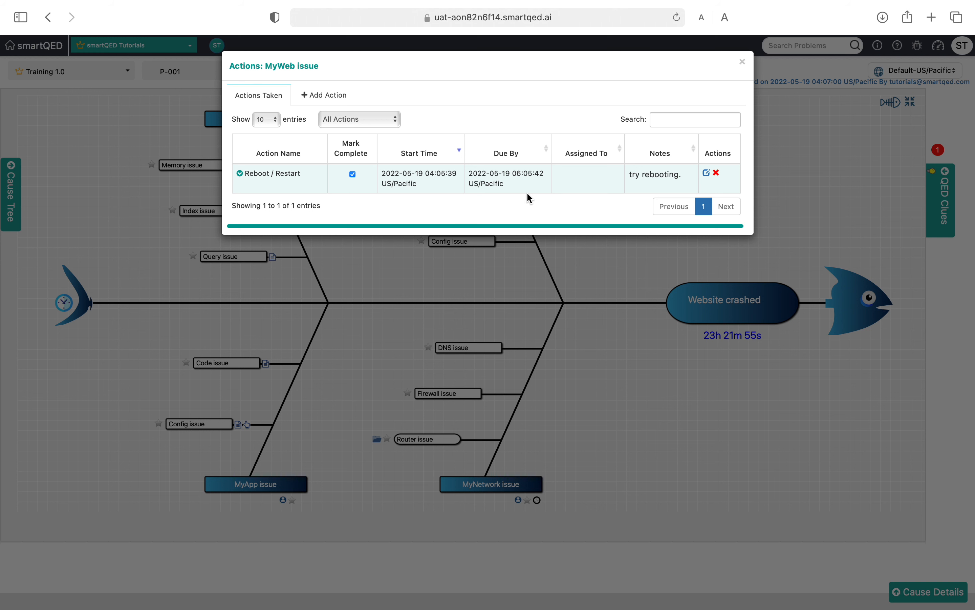
left_click(240, 174)
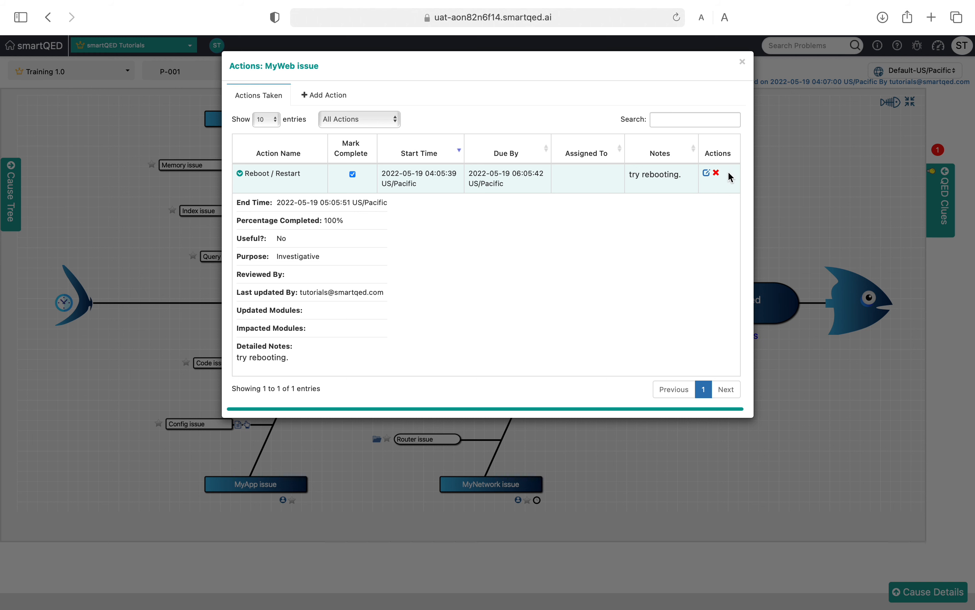
left_click(242, 175)
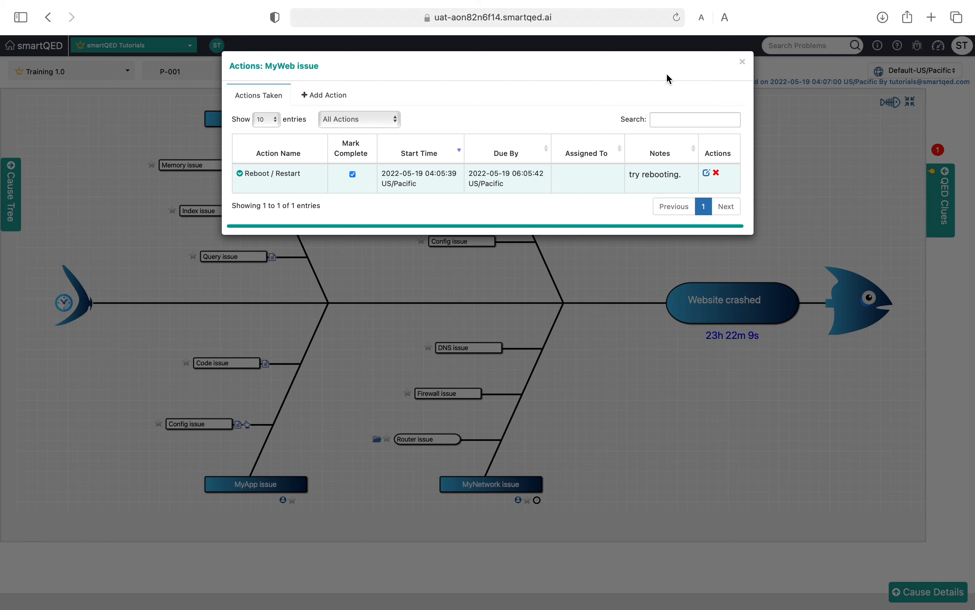
left_click(743, 62)
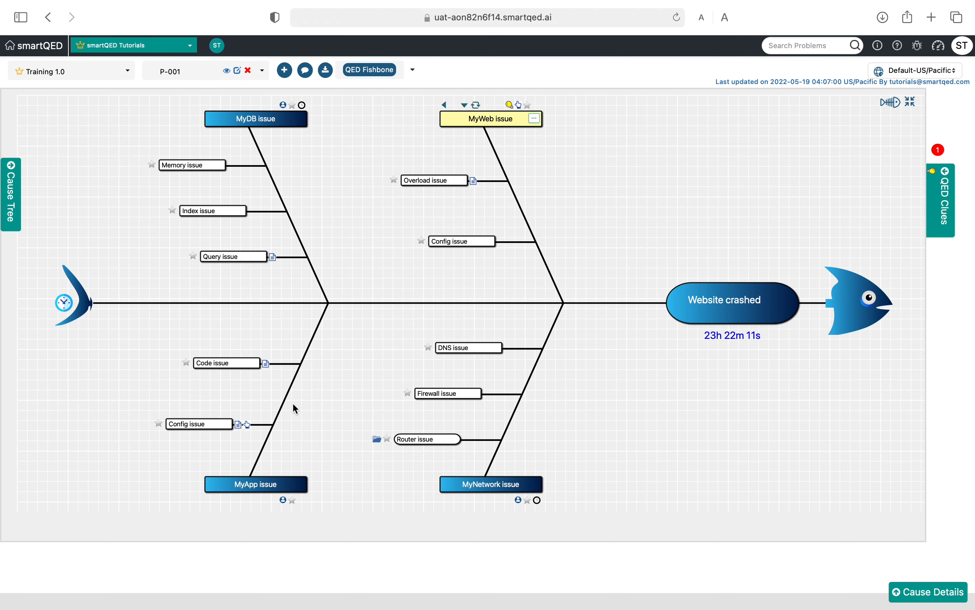
Step: Review the actions taken on the Config issue sub-cause under MyApp issue
mouse_move(274, 422)
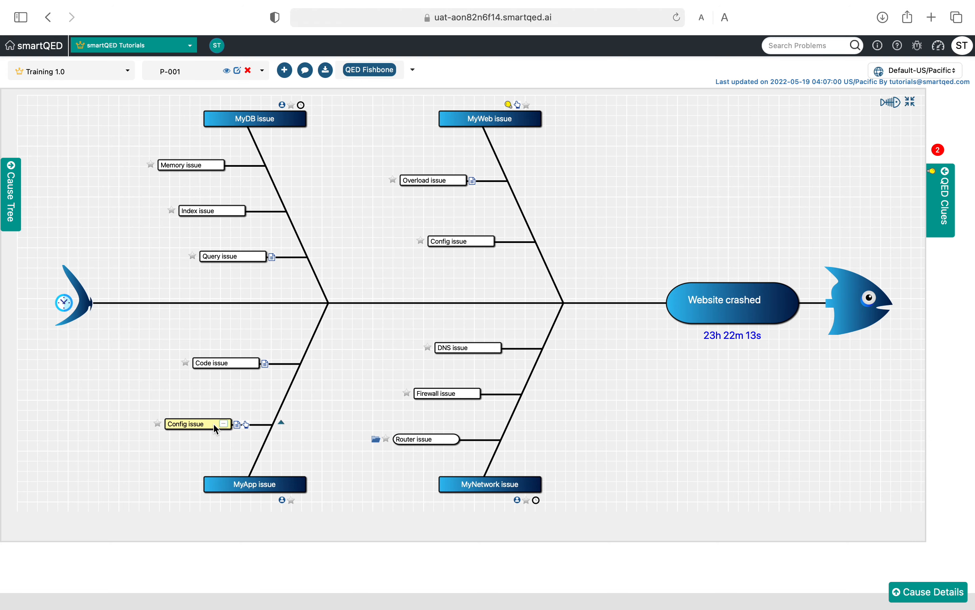
left_click(248, 426)
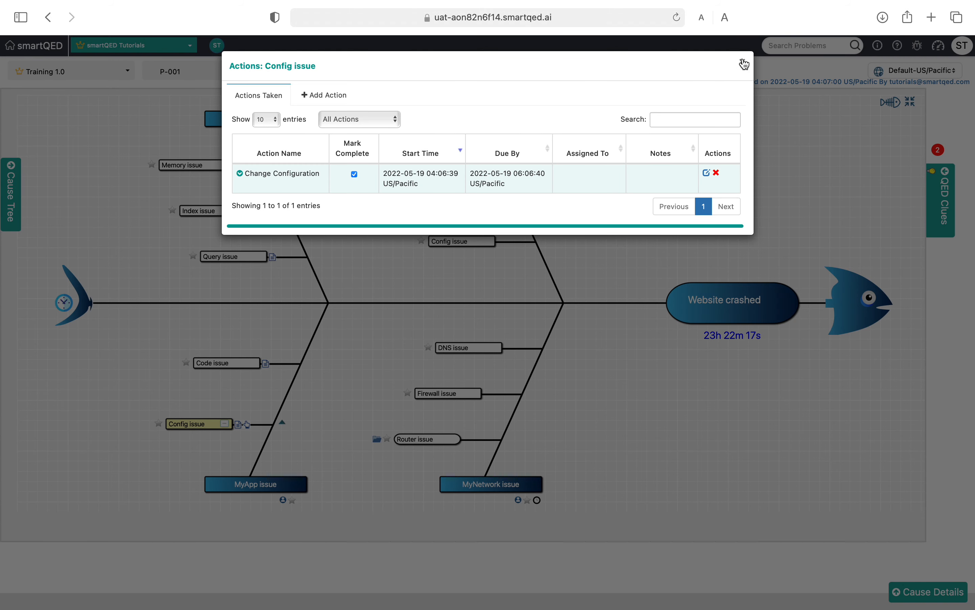
left_click(743, 62)
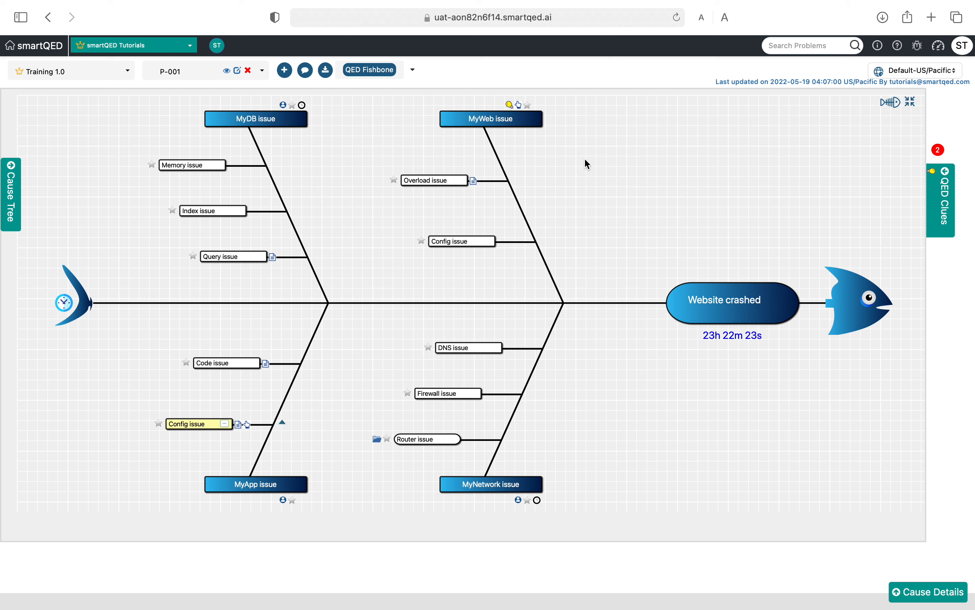
Step: Look through the options available for the MyDB issue cause
left_click(221, 121)
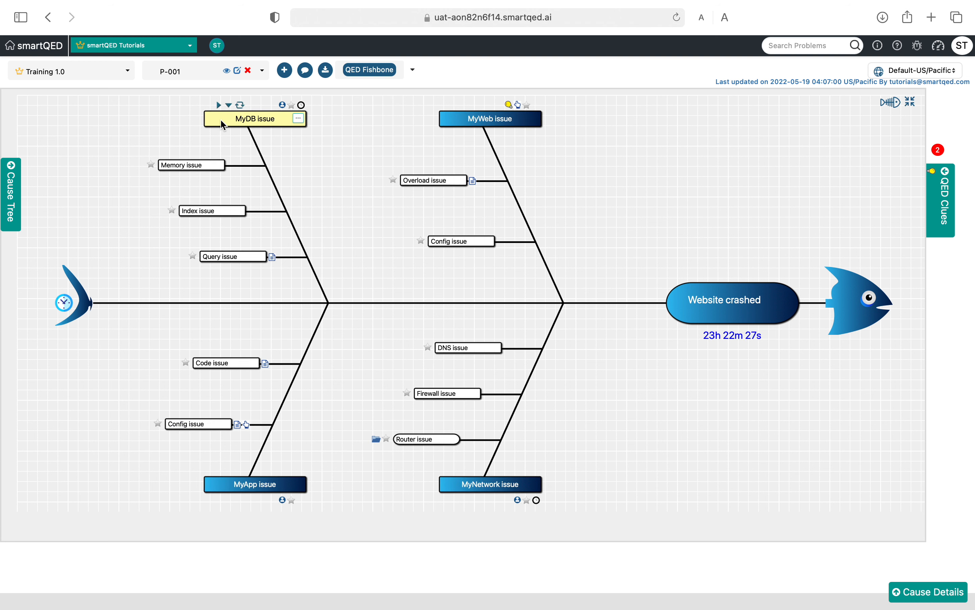
left_click(298, 119)
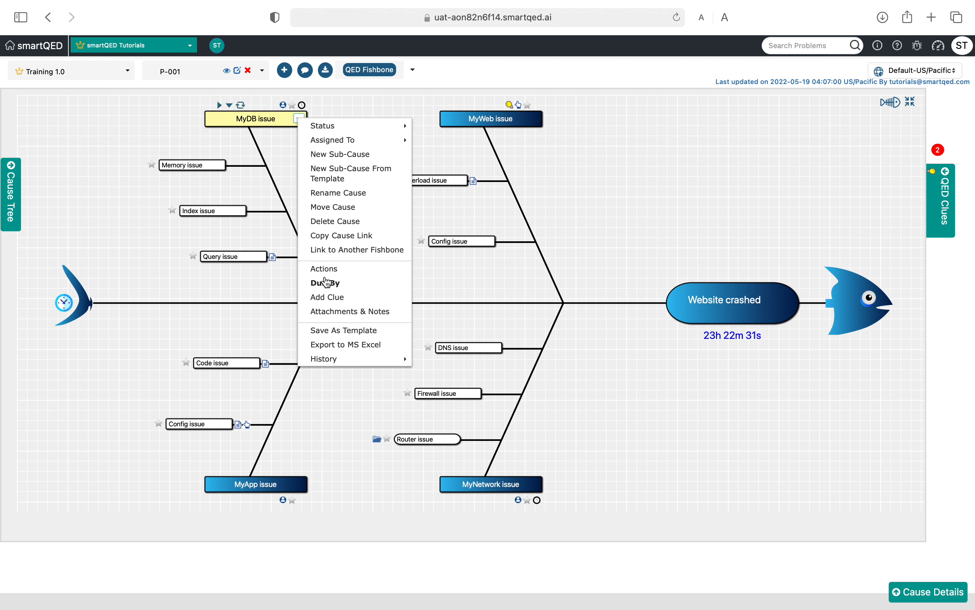
left_click(219, 122)
right_click(219, 120)
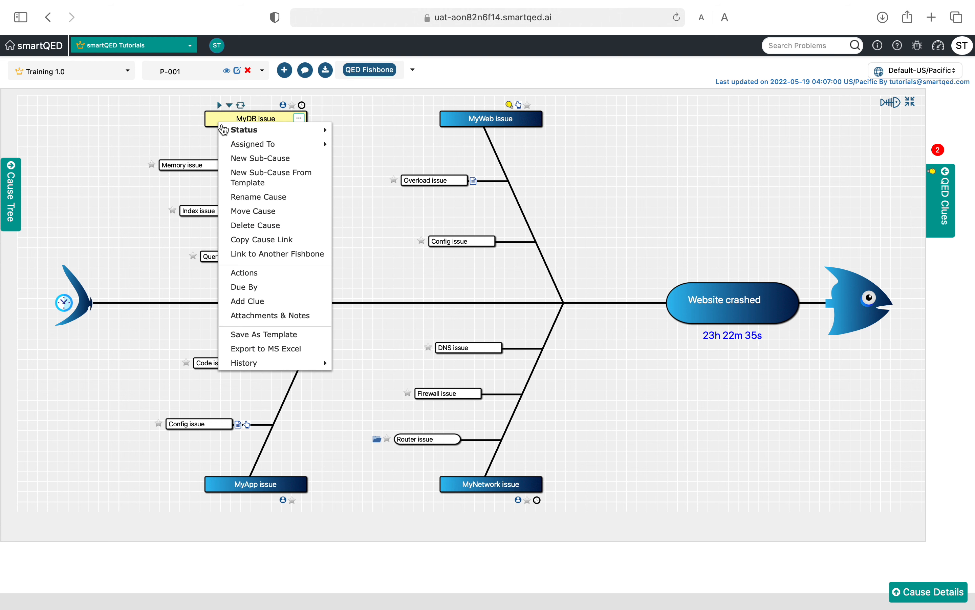
left_click(373, 248)
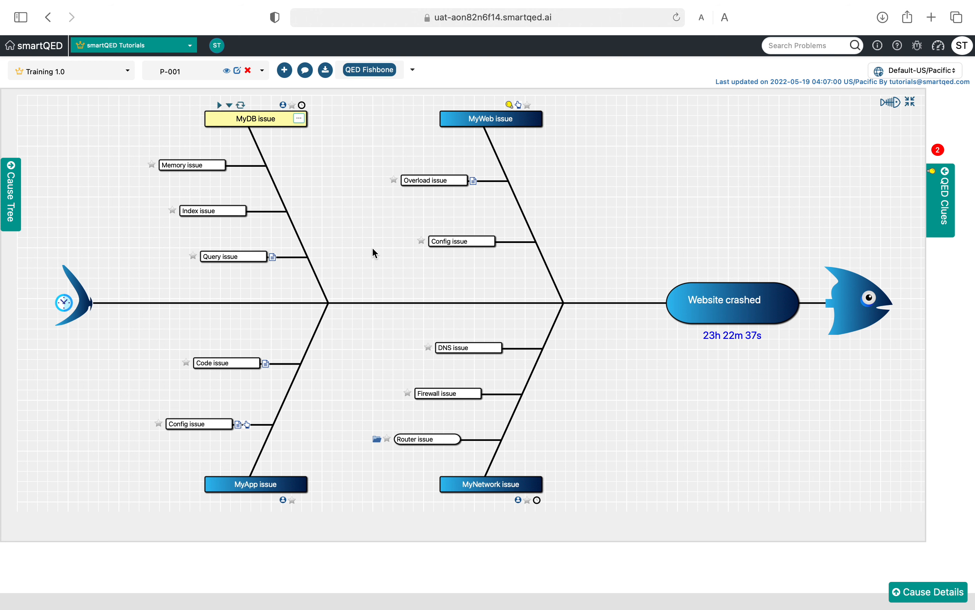
Step: Examine the MyDB issue's cause details and the Cause Tree as other places for recording actions
left_click(939, 591)
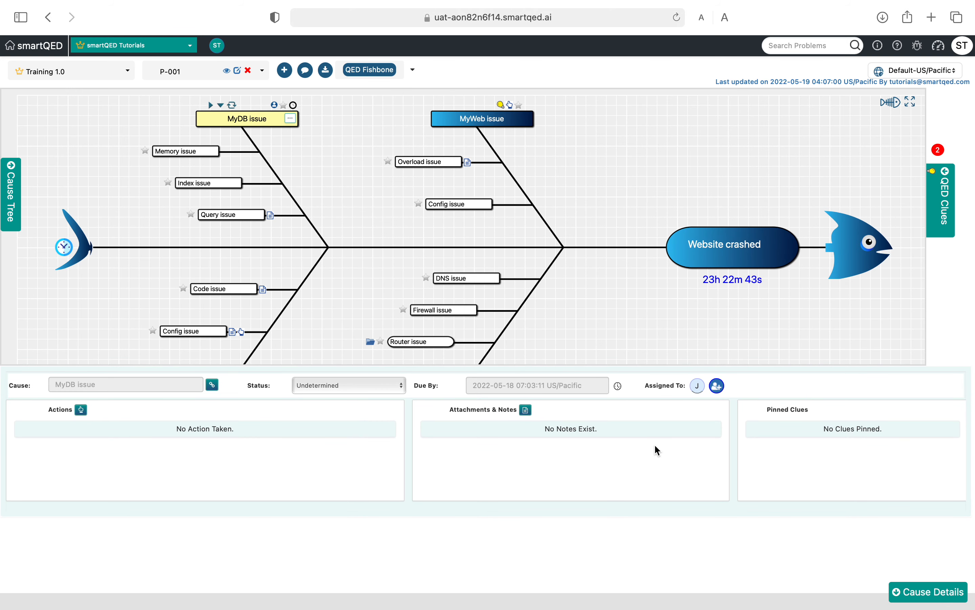
left_click(929, 595)
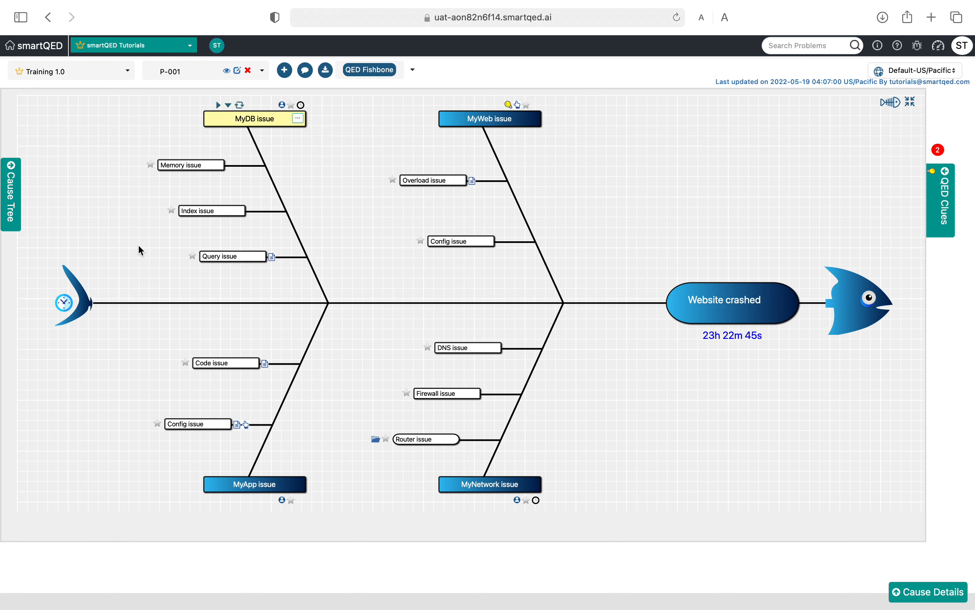
left_click(13, 202)
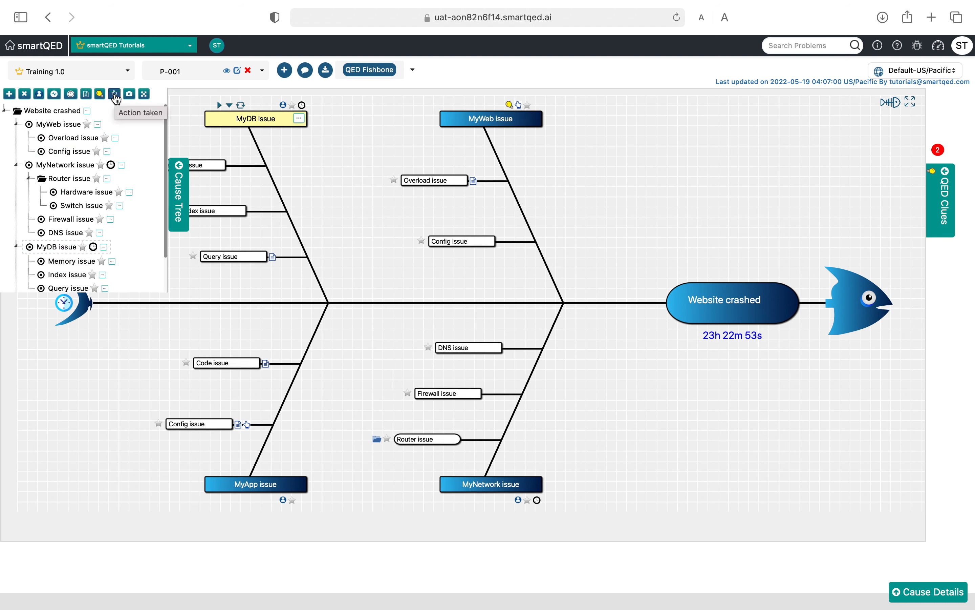
left_click(180, 208)
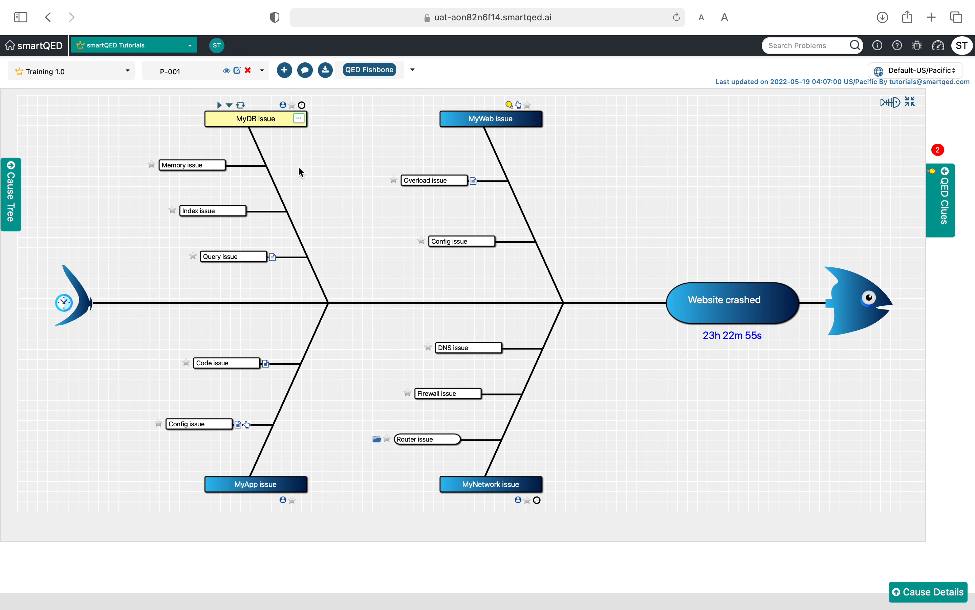
Step: Start a new action for the MyDB issue cause with Change Configuration as the action taken
left_click(300, 119)
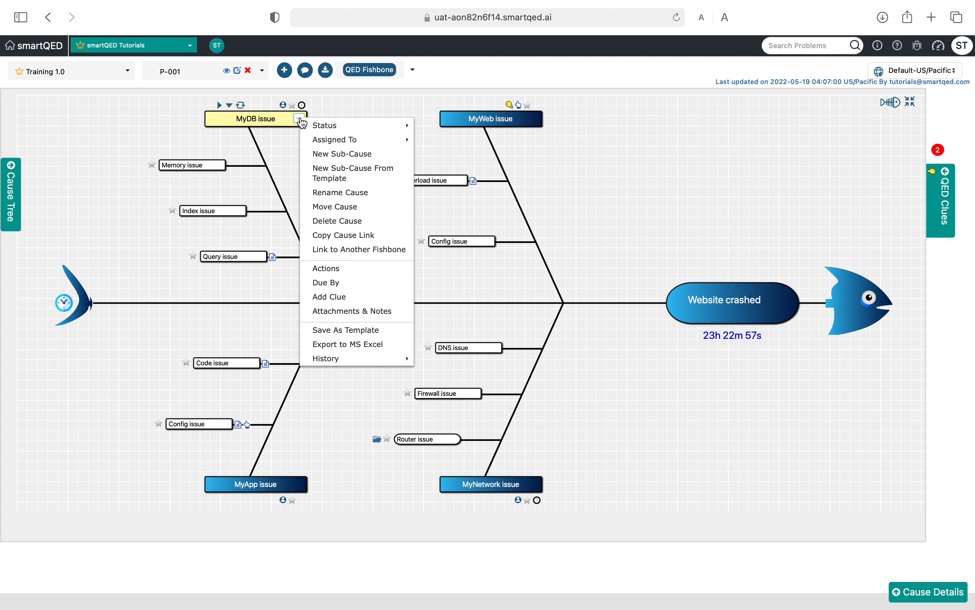
left_click(325, 269)
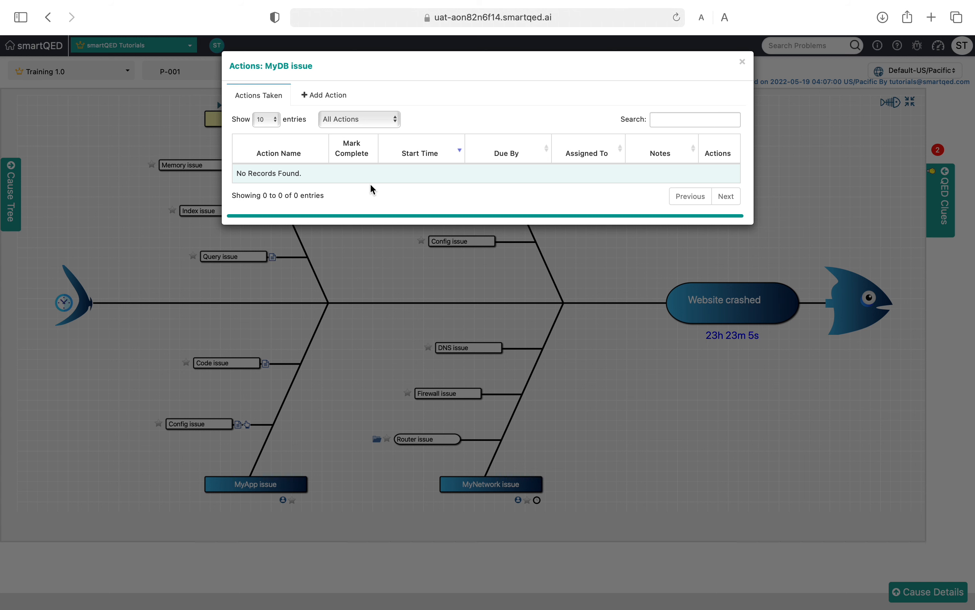
left_click(327, 99)
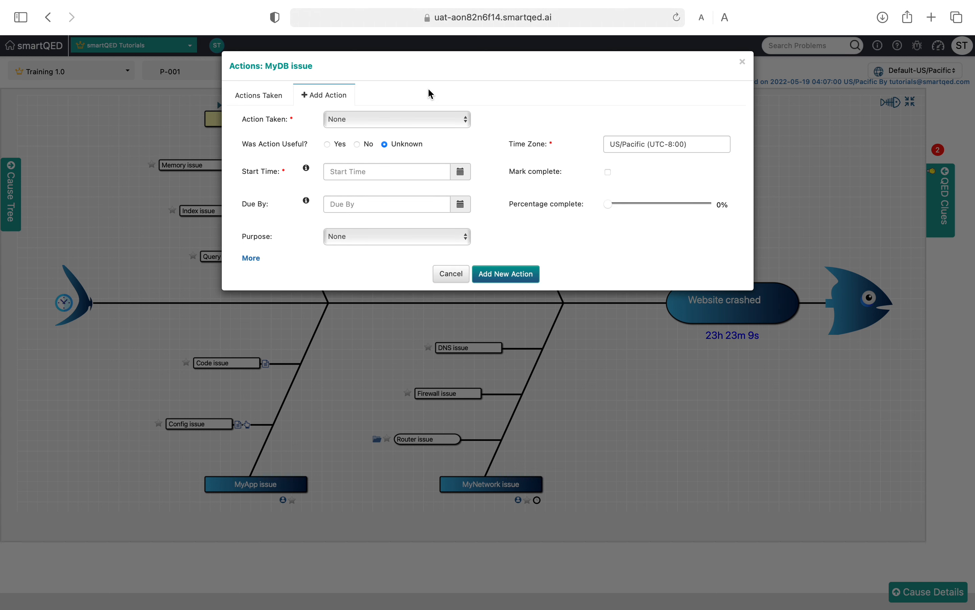
left_click(467, 121)
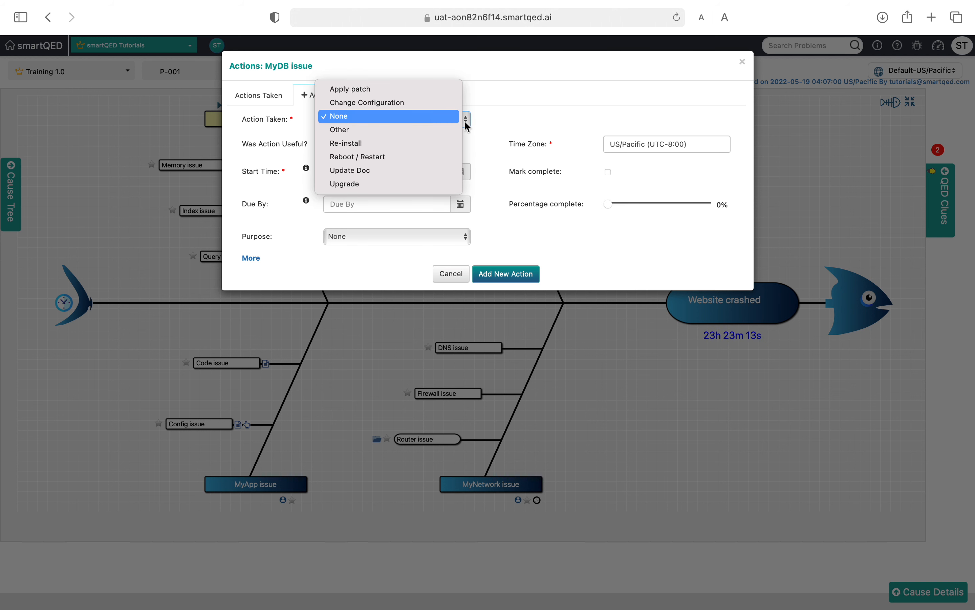
left_click(429, 106)
left_click(395, 176)
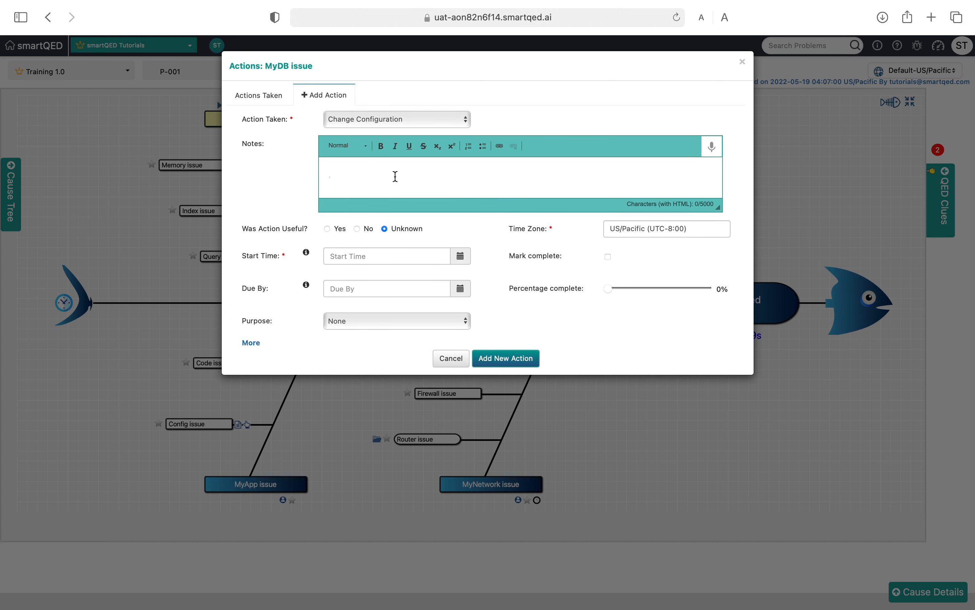
left_click(461, 256)
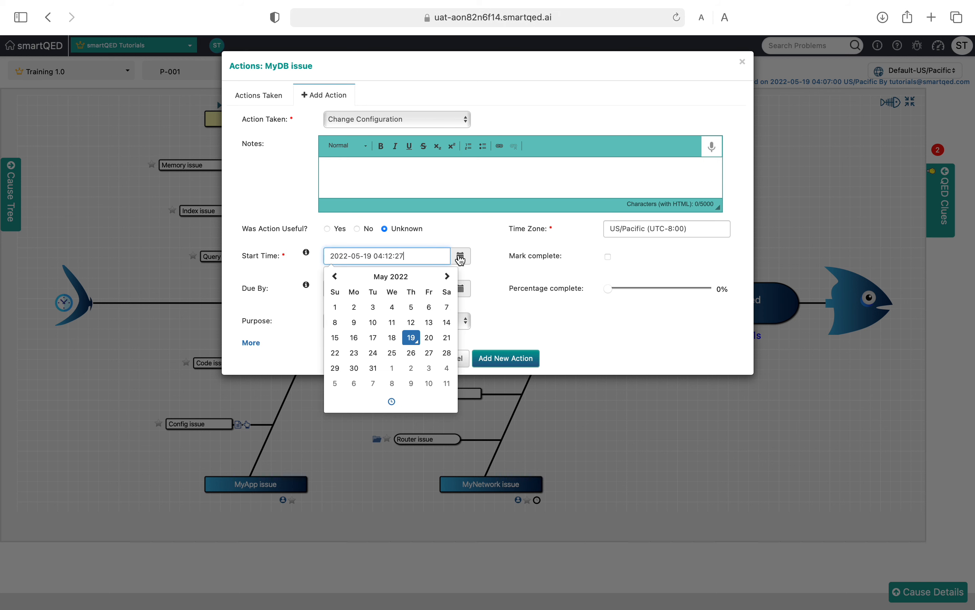
left_click(490, 268)
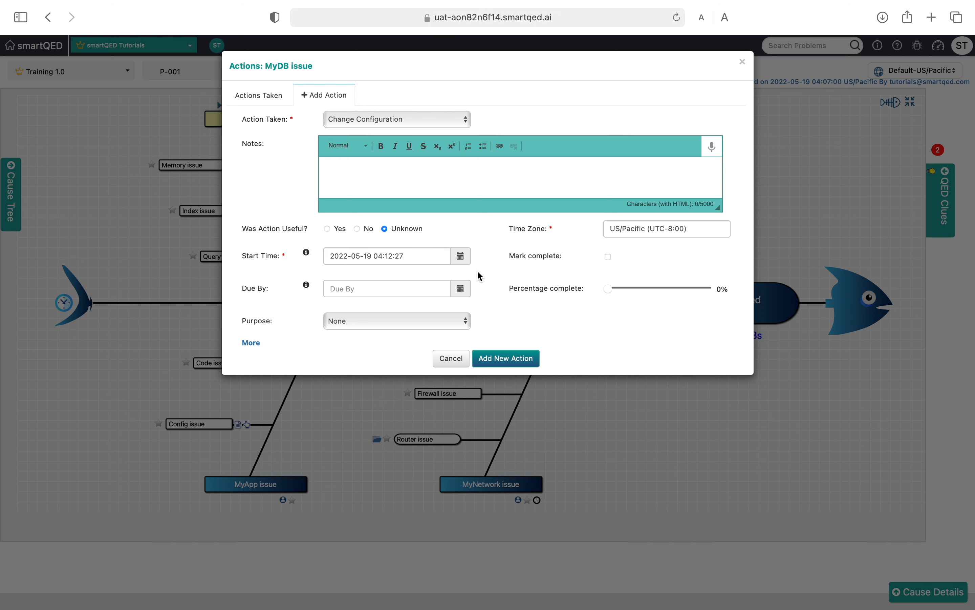
left_click(461, 289)
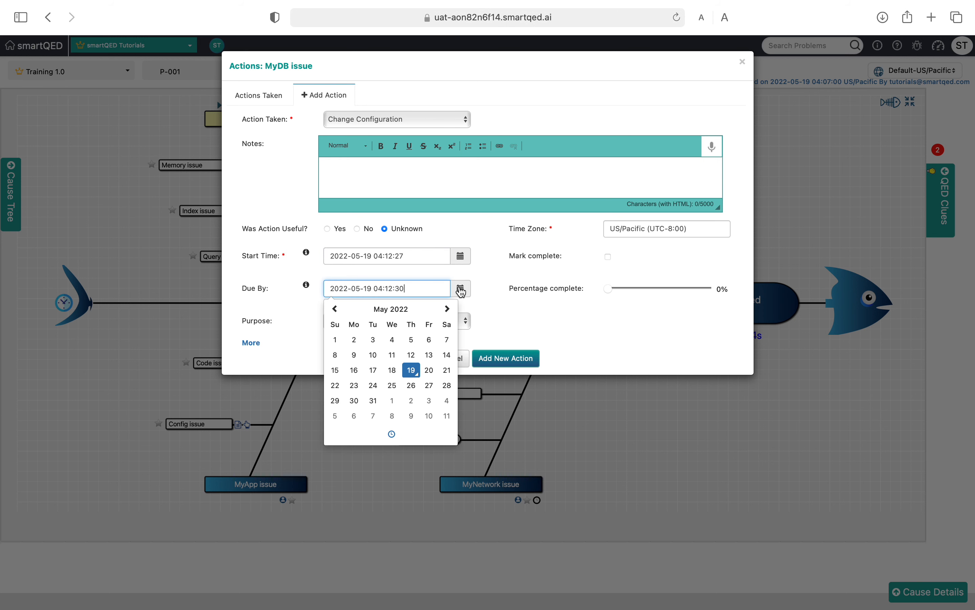
left_click(391, 434)
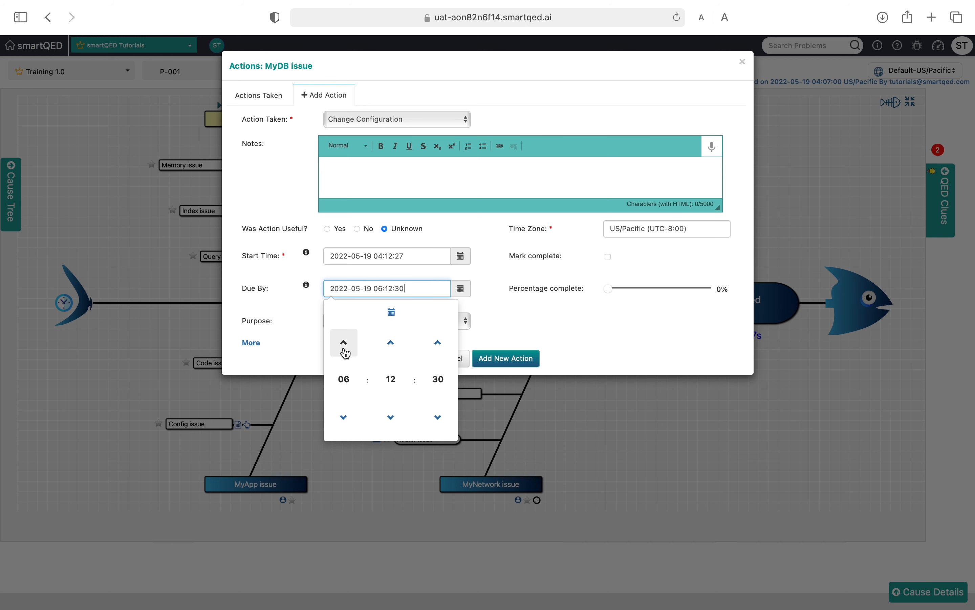
left_click(519, 328)
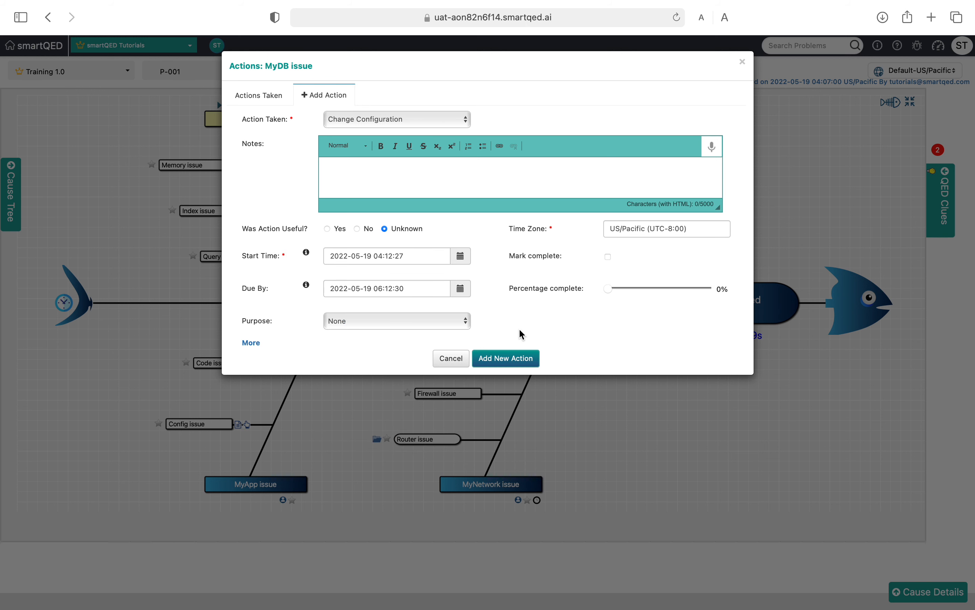
left_click(513, 360)
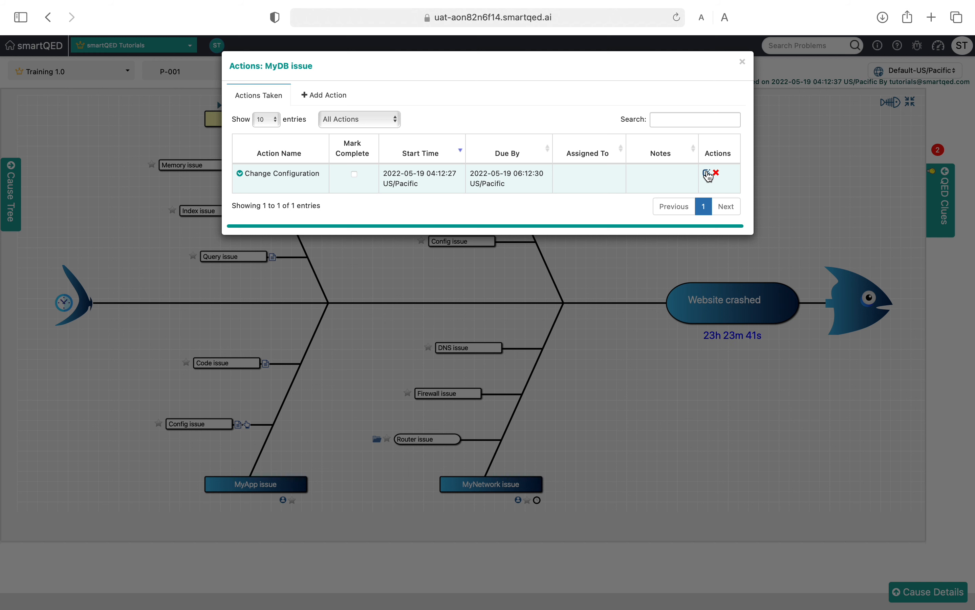
left_click(708, 174)
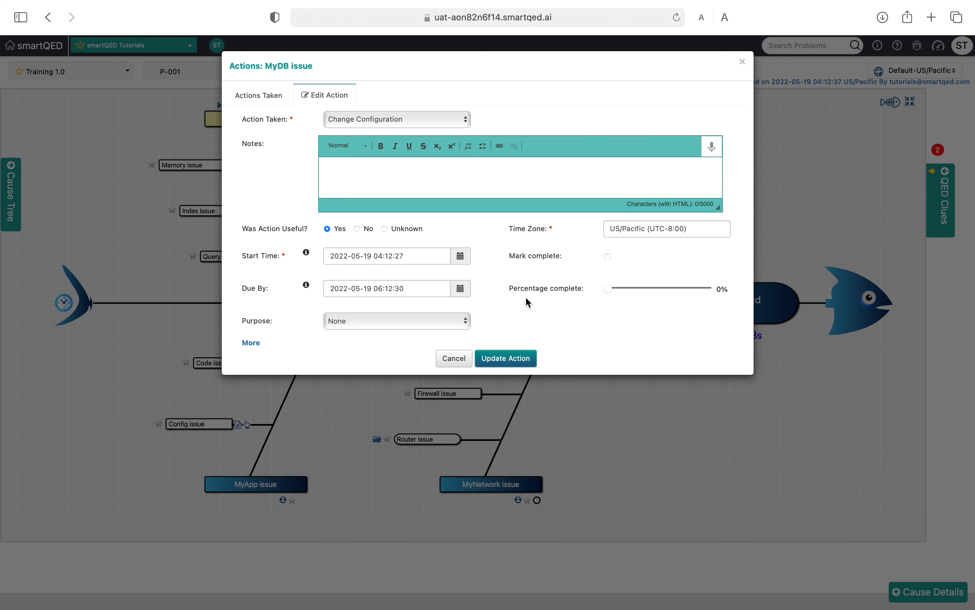
left_click(609, 258)
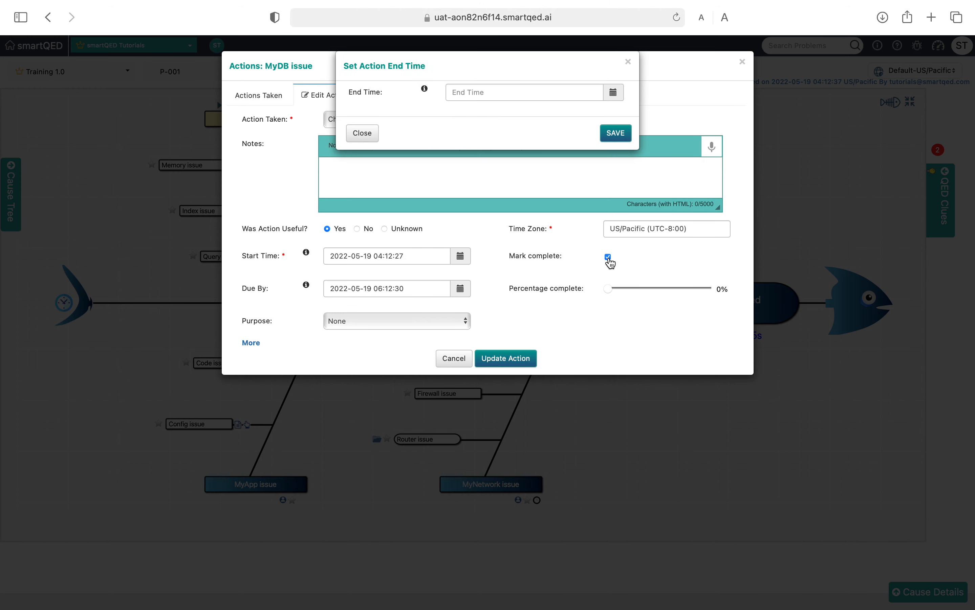
left_click(614, 93)
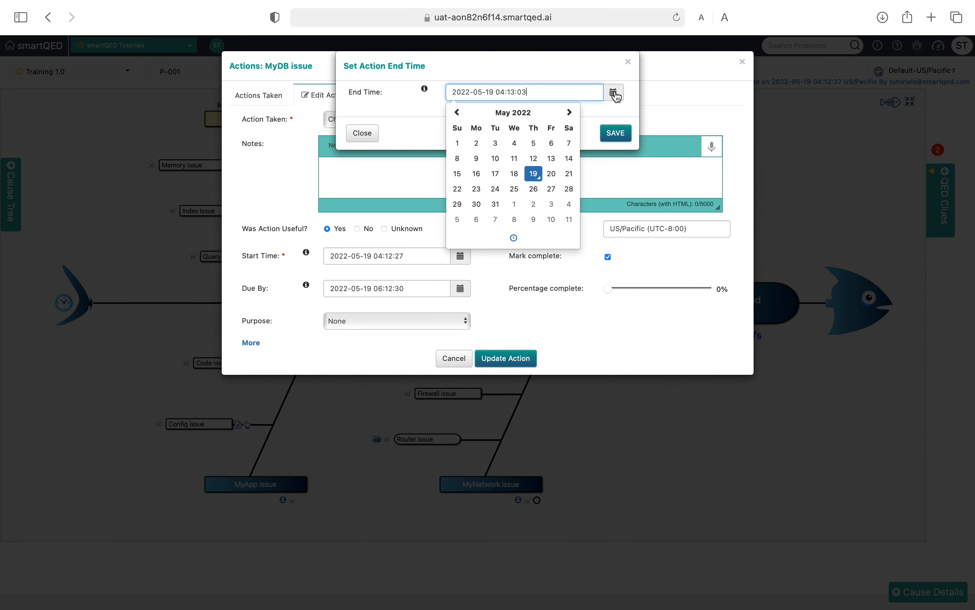
left_click(514, 237)
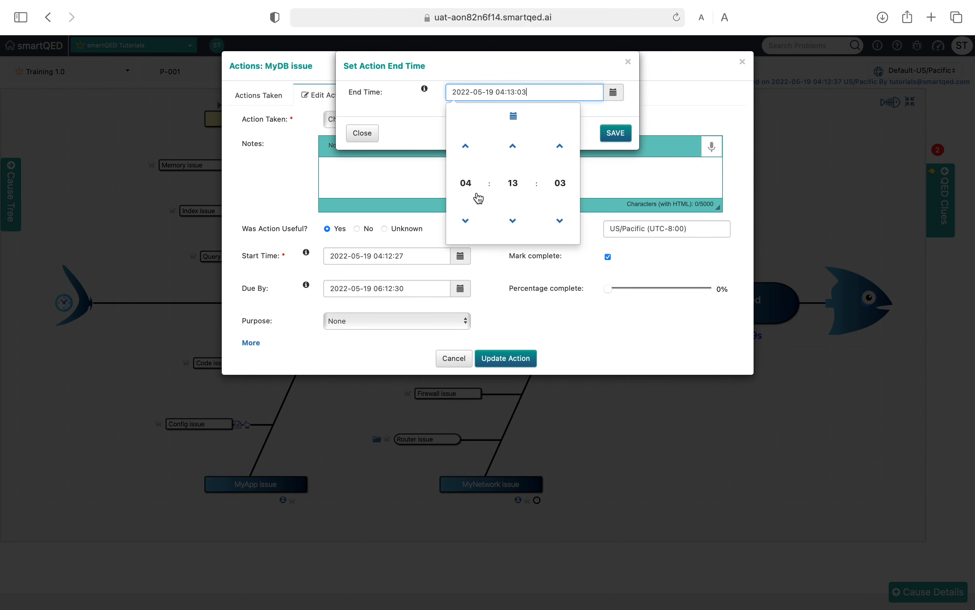
left_click(466, 156)
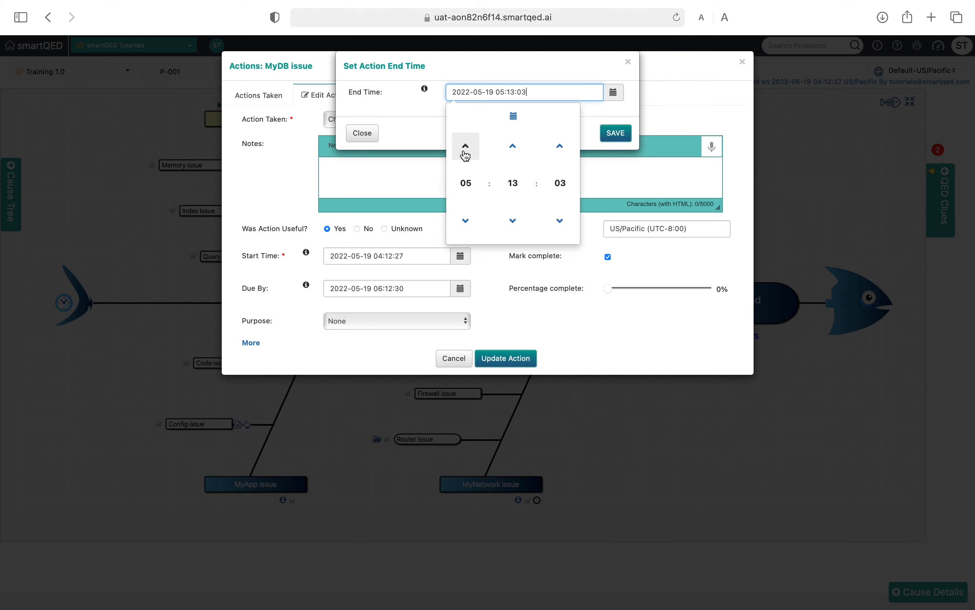
left_click(617, 134)
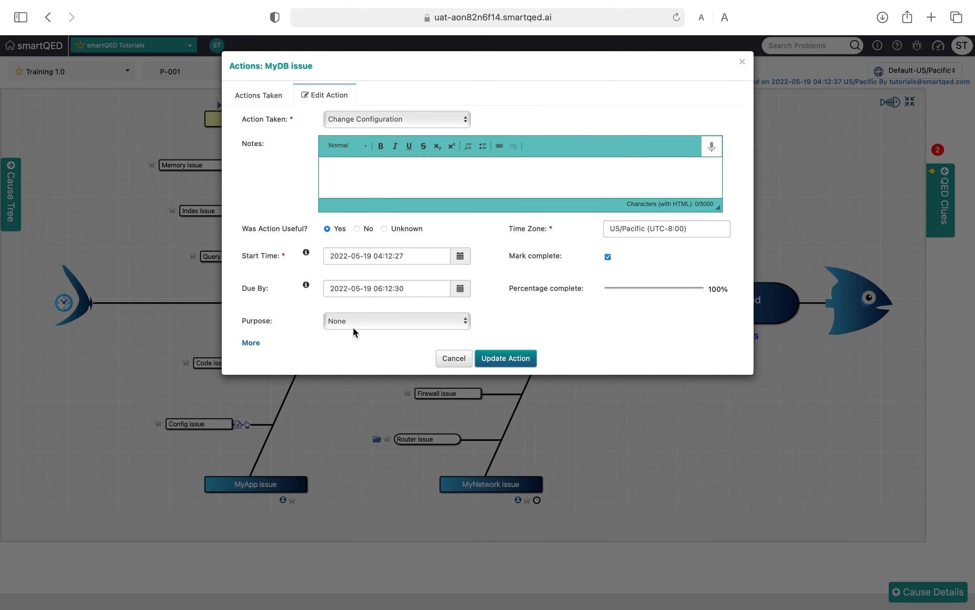
Step: Set the Change Configuration action's purpose to Temporary Workaround (stop-gap), show its additional fields, and update the action
left_click(362, 325)
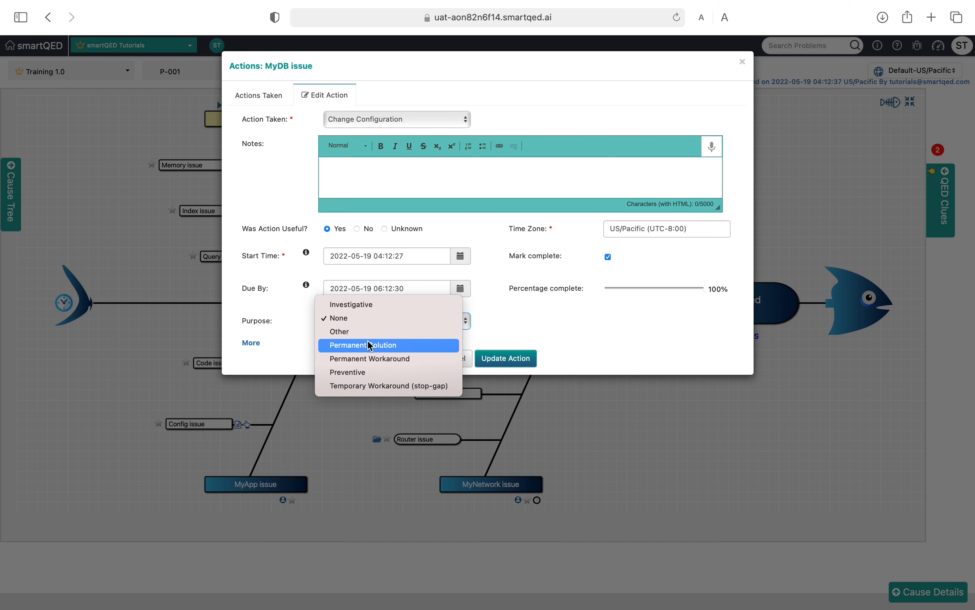
left_click(352, 387)
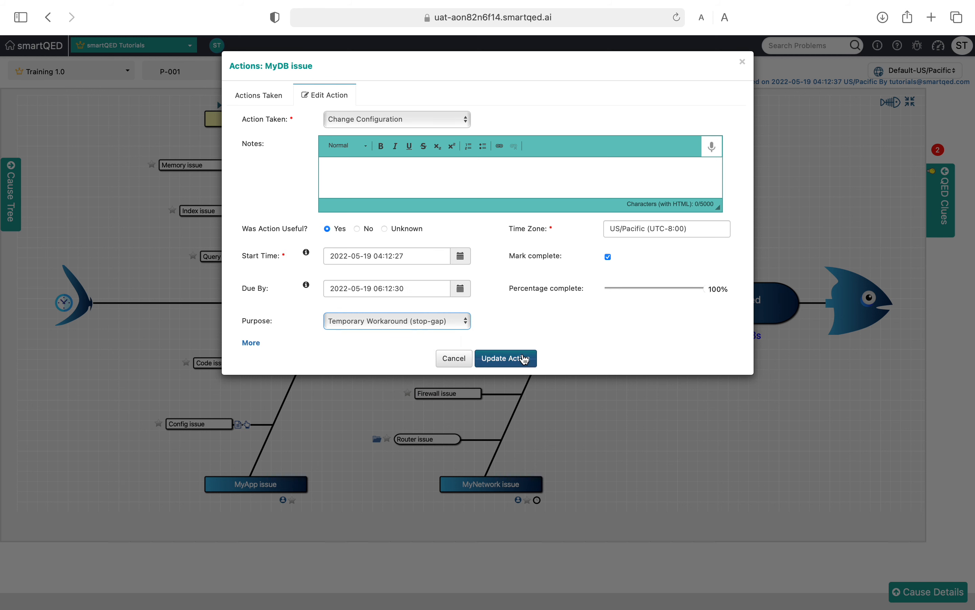
left_click(251, 343)
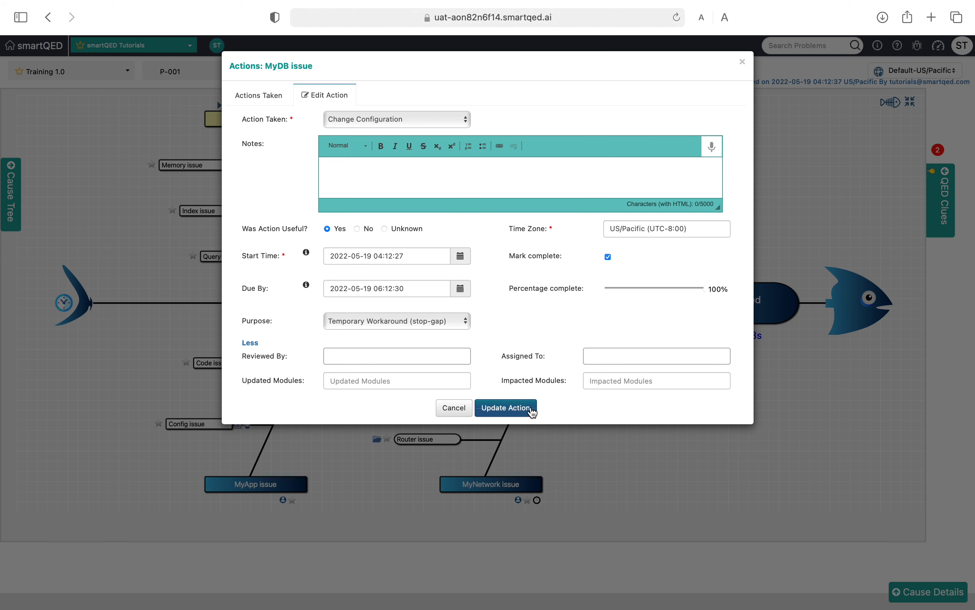
left_click(505, 408)
Step: Review the expanded details of MyDB issue's Change Configuration action, then reopen its actions list from the fishbone and close it
left_click(354, 174)
left_click(240, 173)
left_click(241, 174)
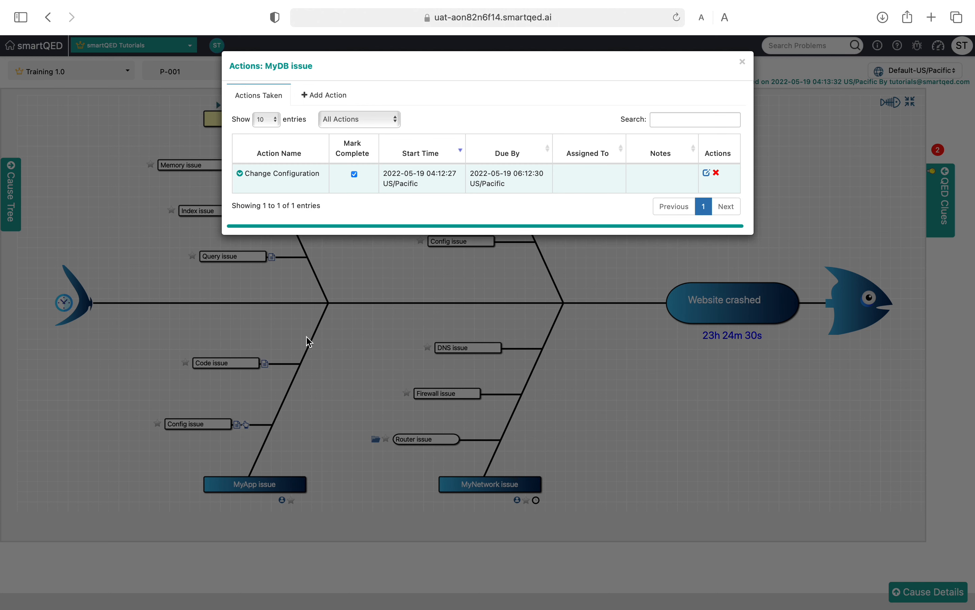
left_click(241, 174)
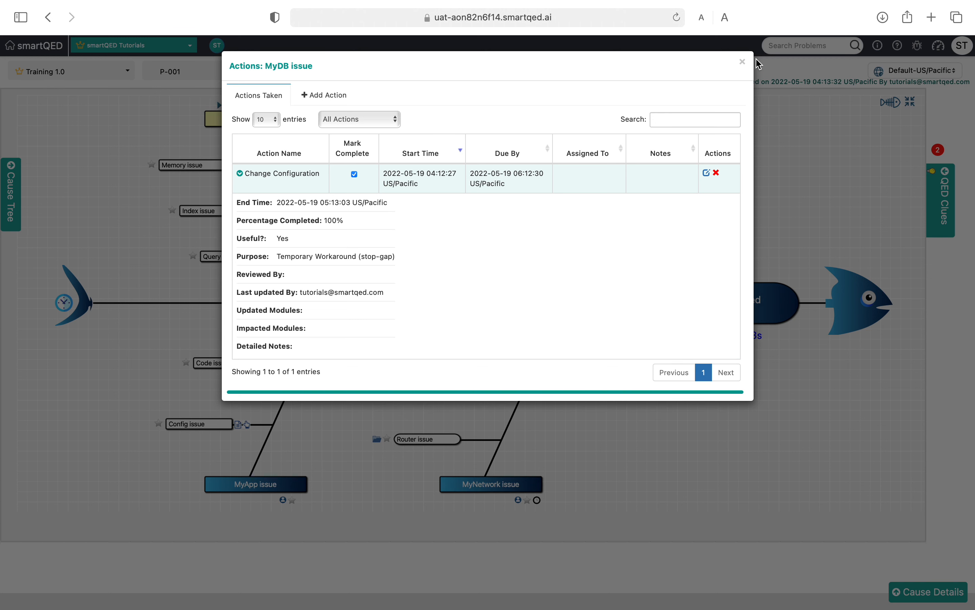
left_click(742, 62)
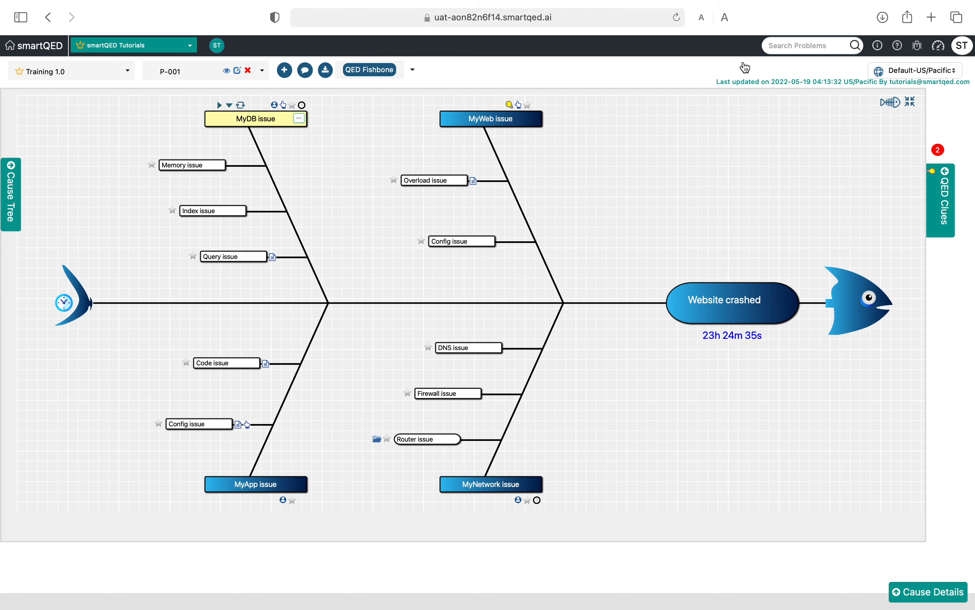
left_click(284, 106)
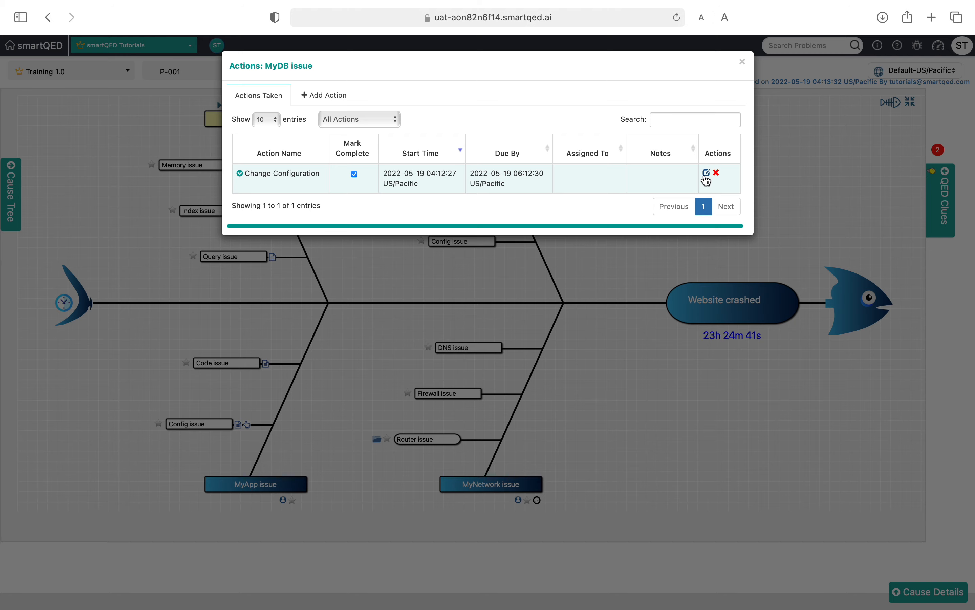
left_click(742, 64)
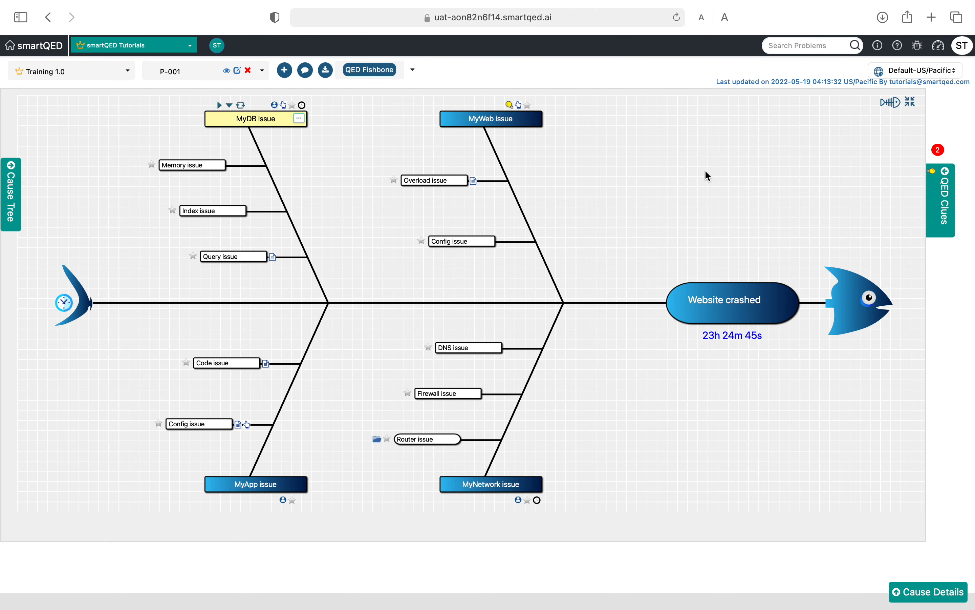
Step: Open the Actions Timeline for problem P-001 and set its timezone to Default App TZ
mouse_move(234, 427)
left_click(893, 105)
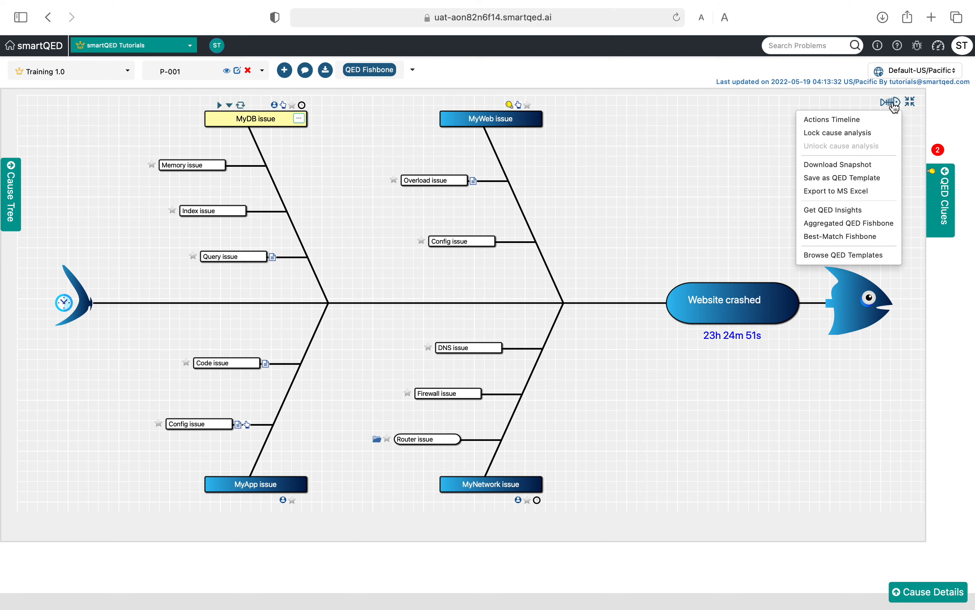
left_click(843, 123)
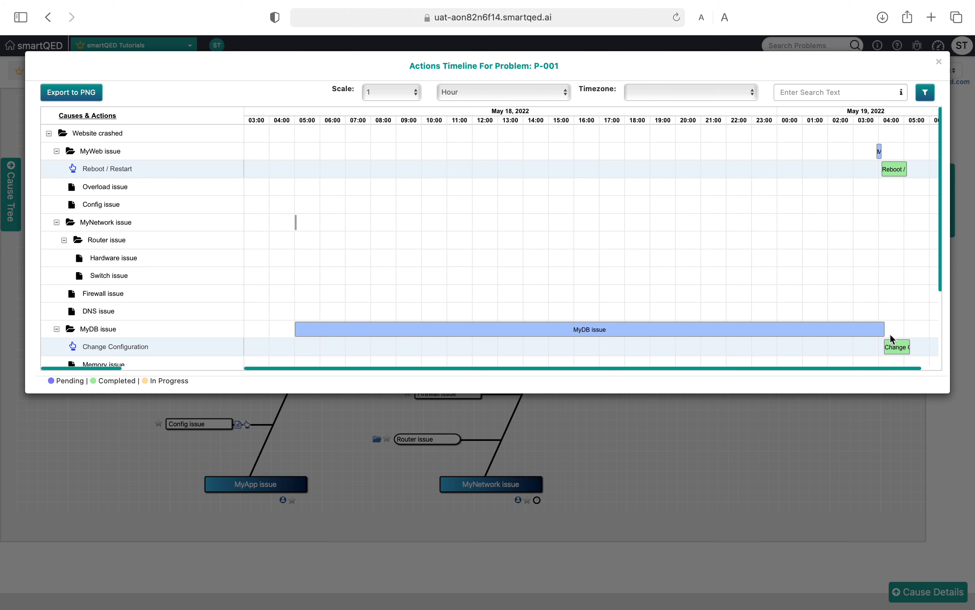
left_click(753, 96)
left_click(710, 119)
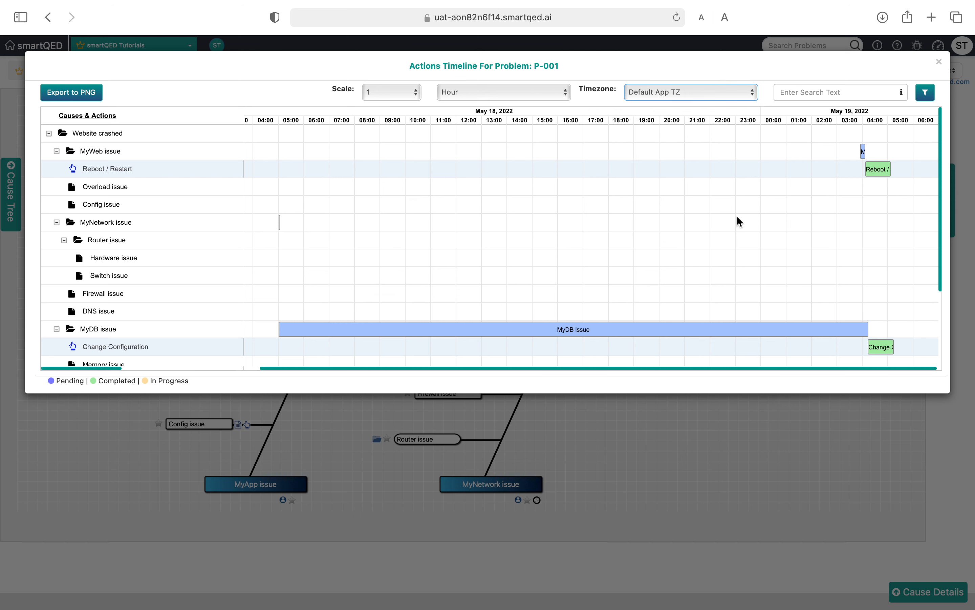
Step: Examine the Change Configuration actions under MyDB issue and MyApp's Config issue in the timeline, then close it
mouse_move(174, 166)
left_click_drag(940, 282, 939, 351)
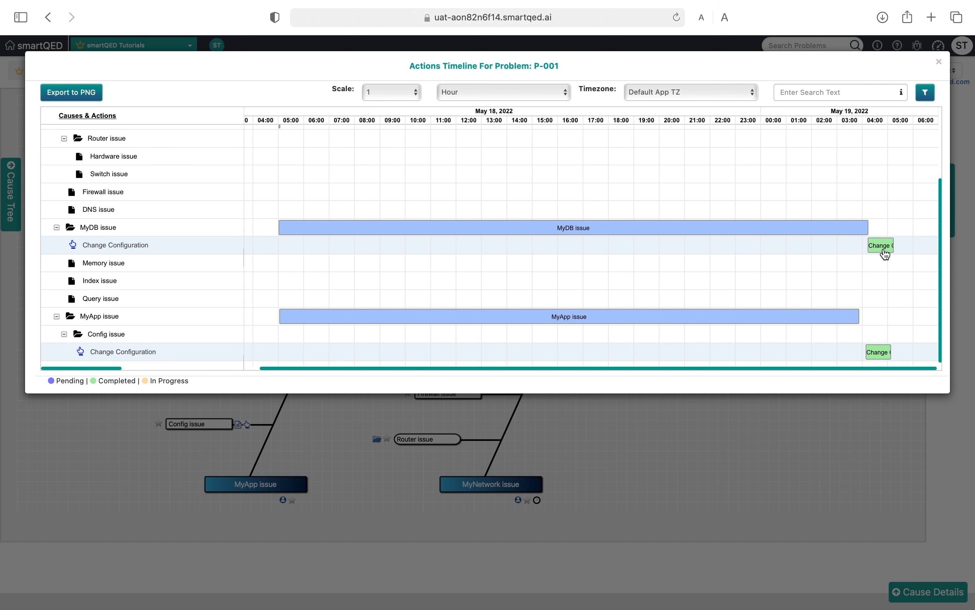
mouse_move(884, 252)
mouse_move(880, 356)
left_click(940, 63)
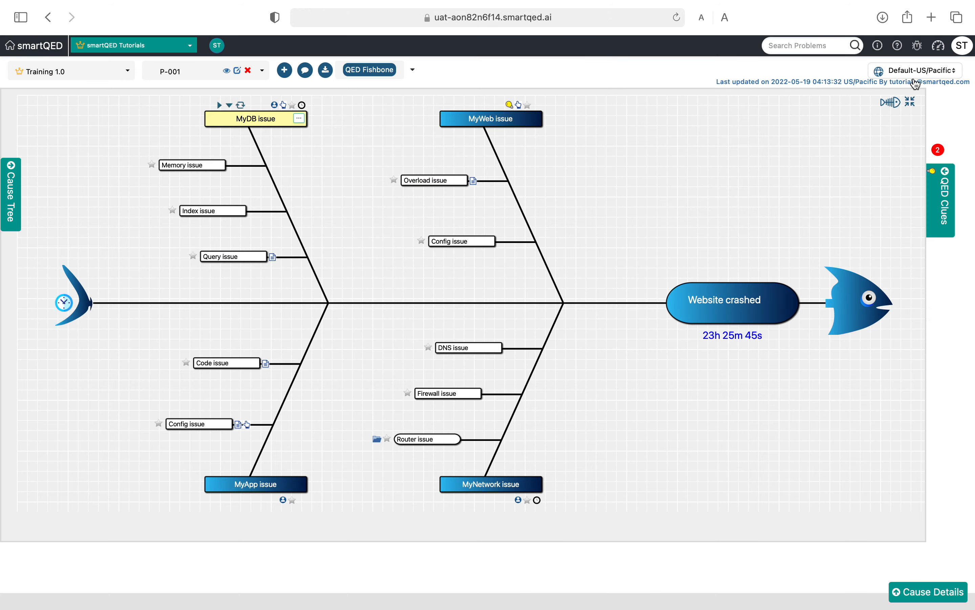